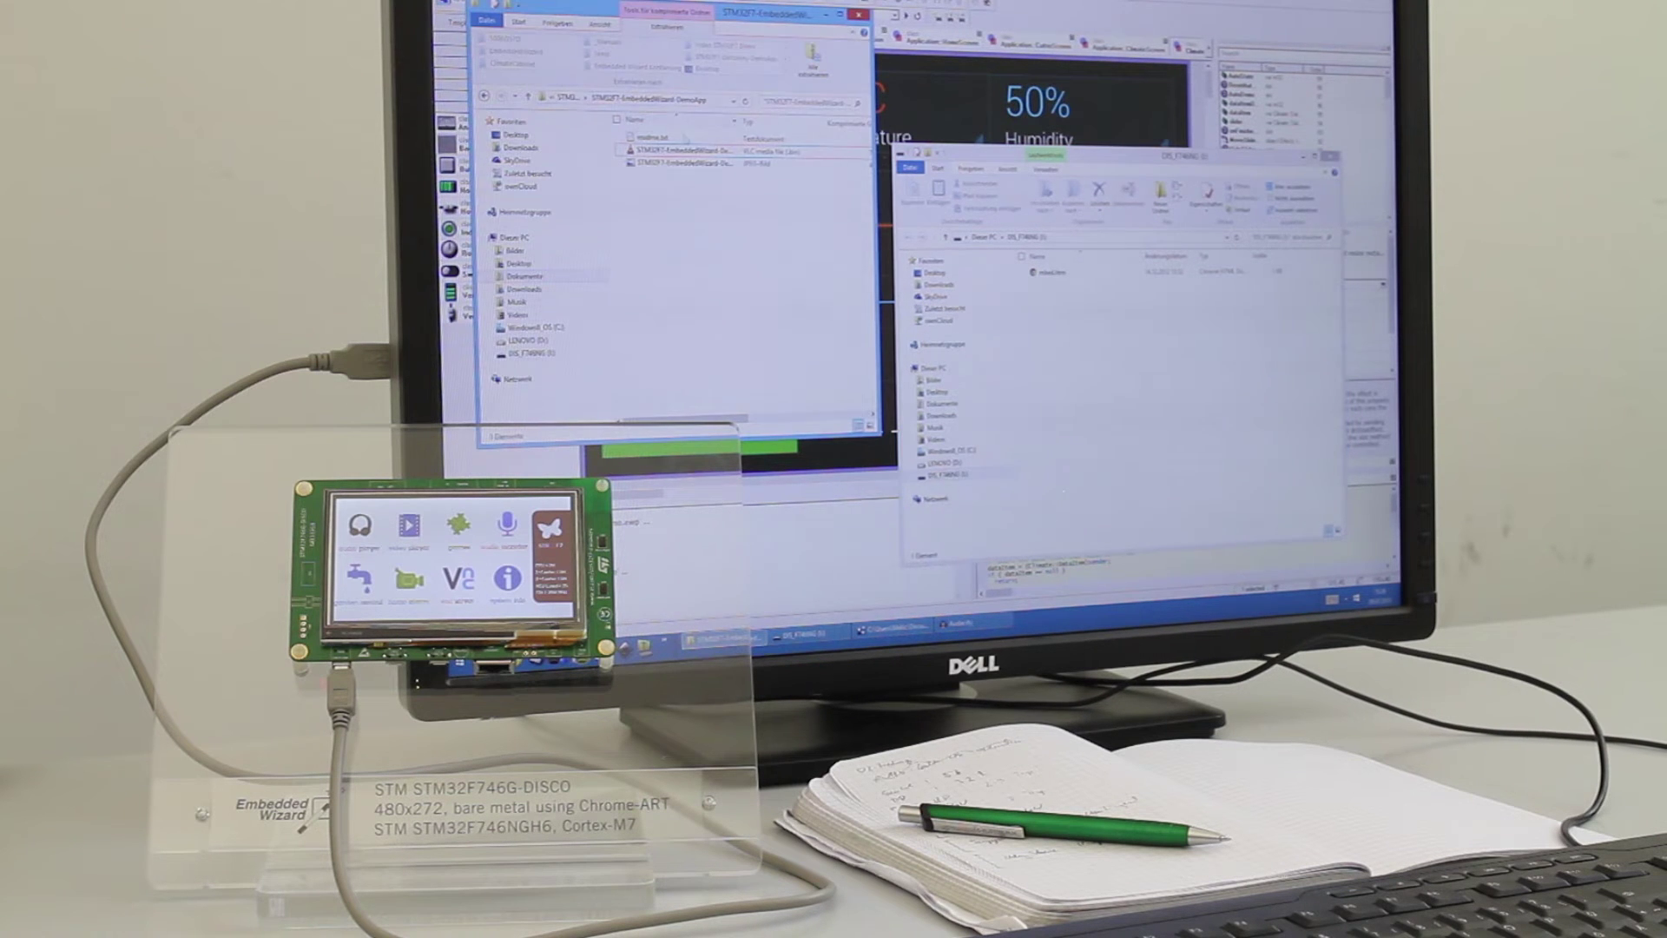
Drag the Embedded Wizard demo .bin file onto the DIS_F746NG drive window.
{"action": "left_click_drag", "start_coordinate": [1106, 392], "coordinate": [1104, 396]}
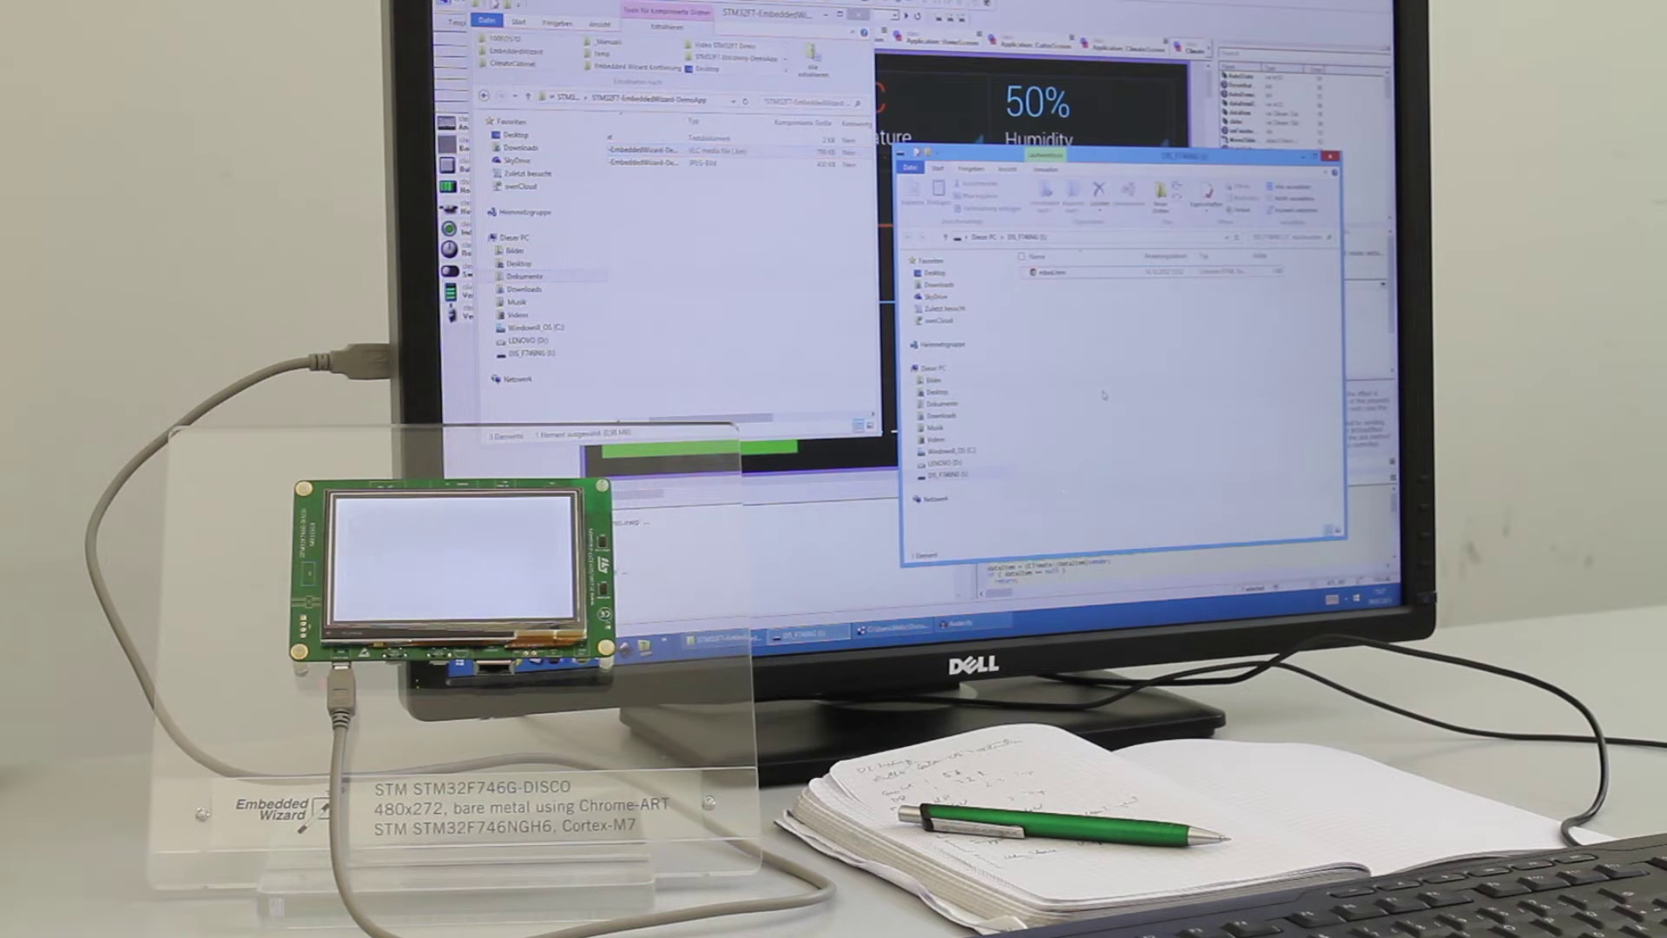